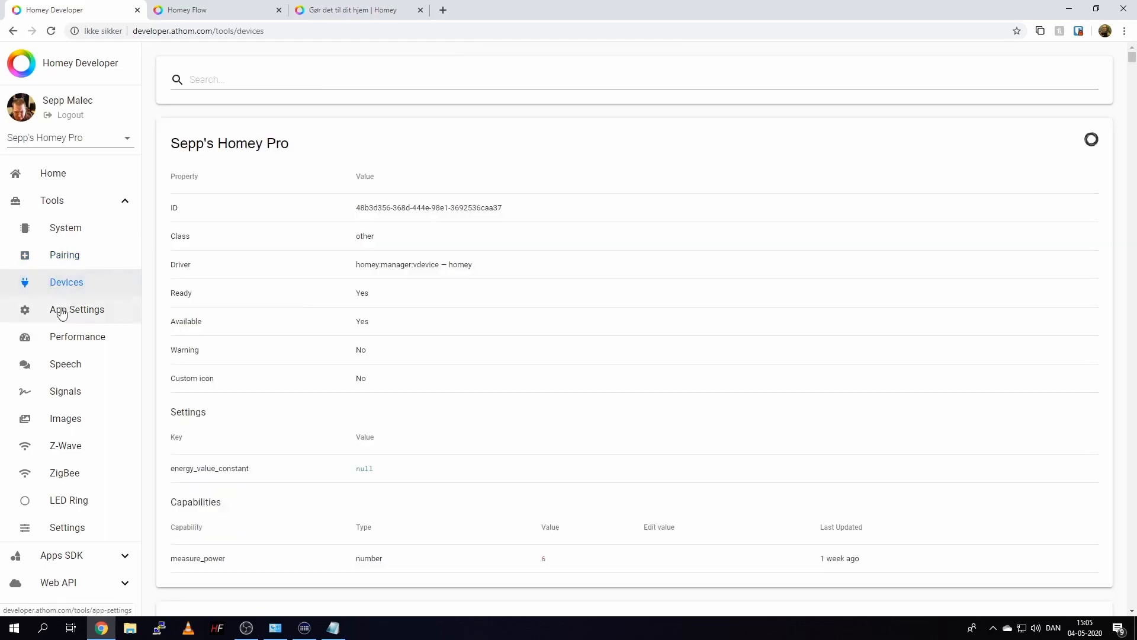
# Open the app settings tool and look through the list of apps in the simulator
pyautogui.click(60, 318)
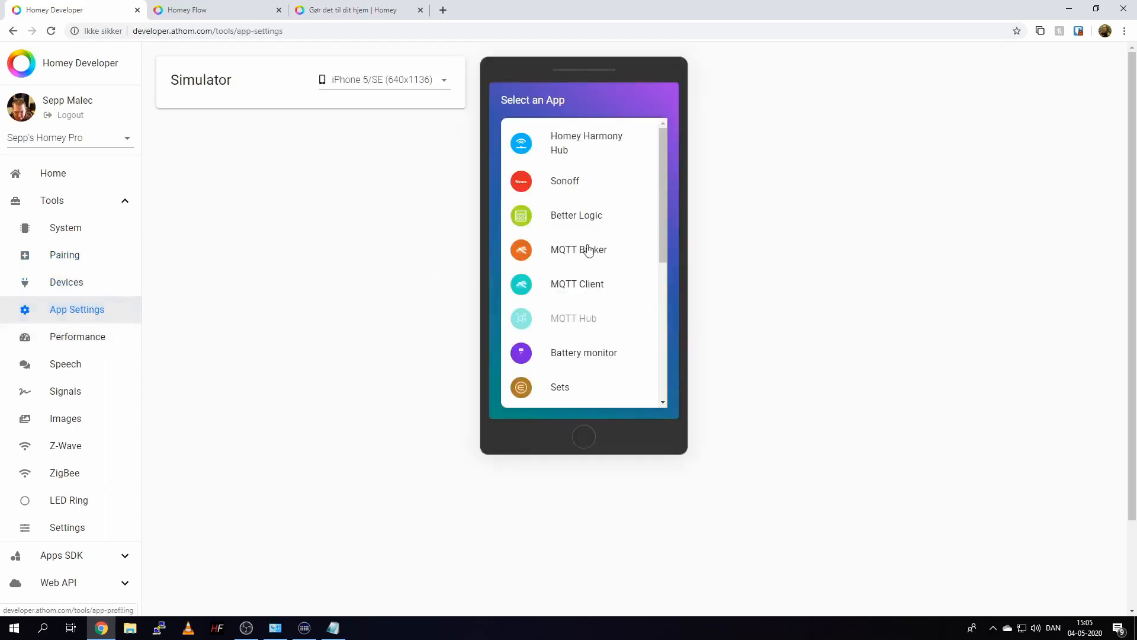
pyautogui.scroll(-4, 586, 201)
pyautogui.scroll(-1, 581, 219)
pyautogui.scroll(5, 578, 234)
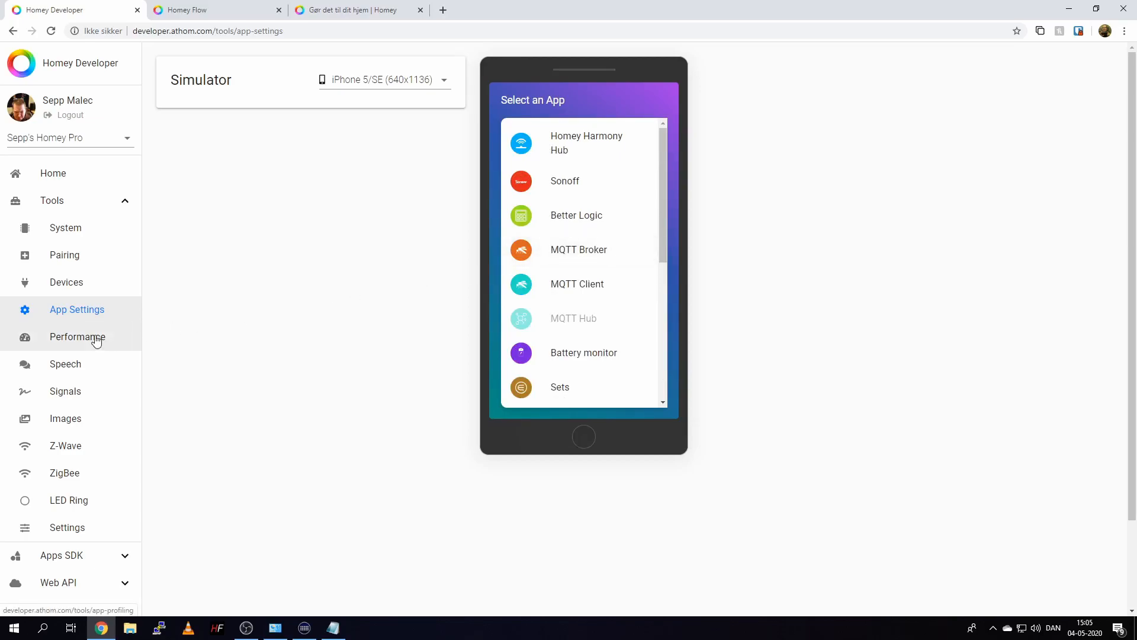
# Examine the node tables of the Z-Wave network and the ZigBee network
pyautogui.click(73, 449)
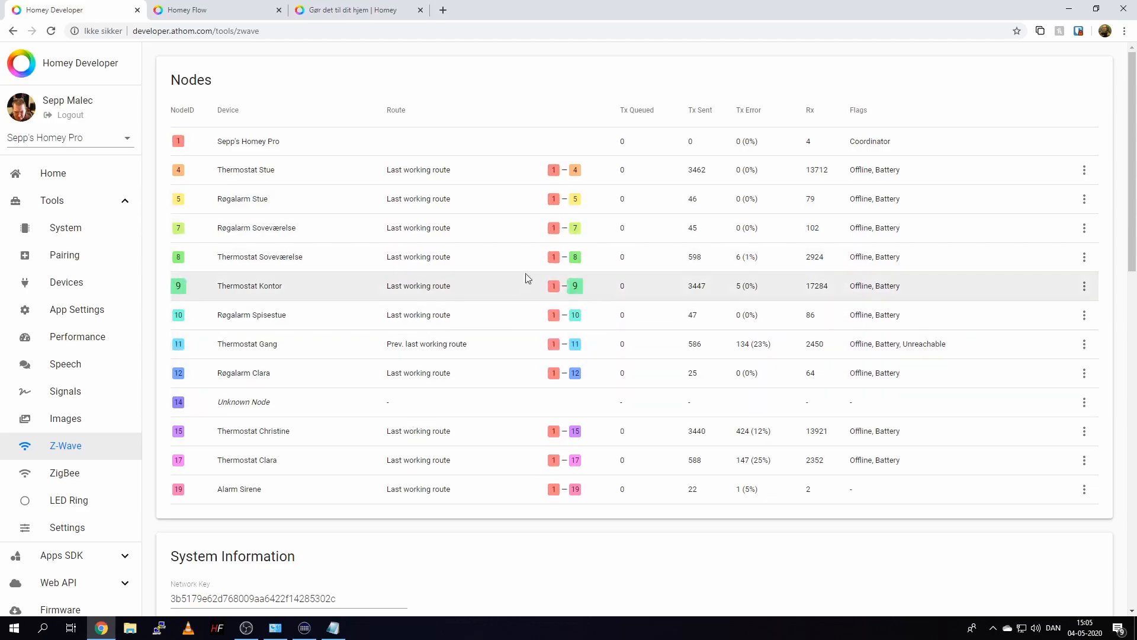
pyautogui.click(66, 473)
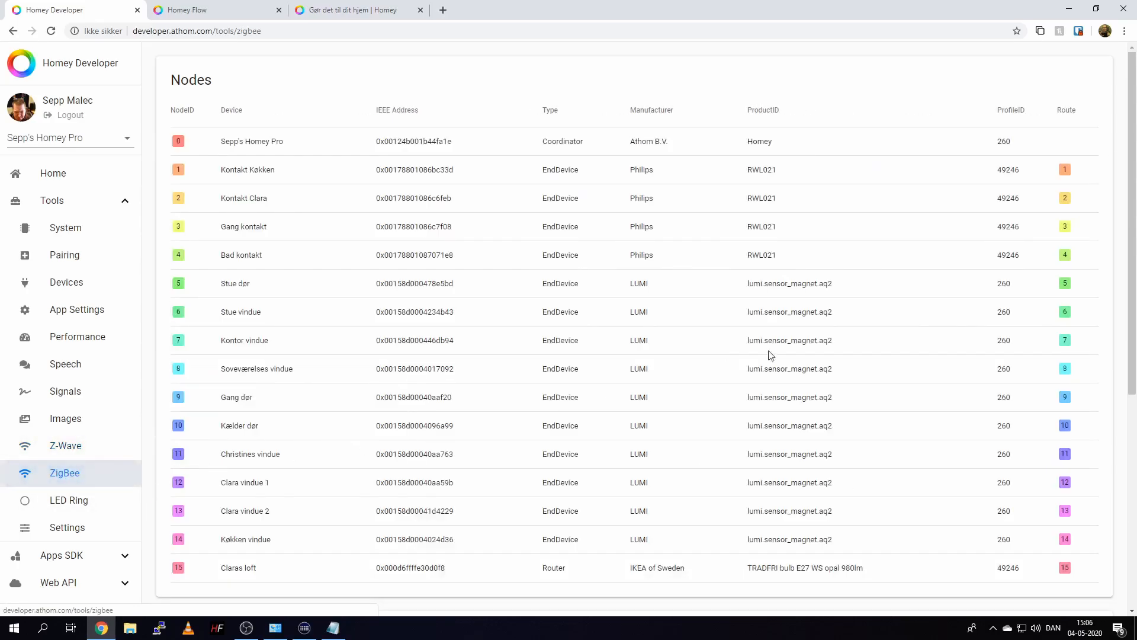
pyautogui.scroll(-3, 673, 357)
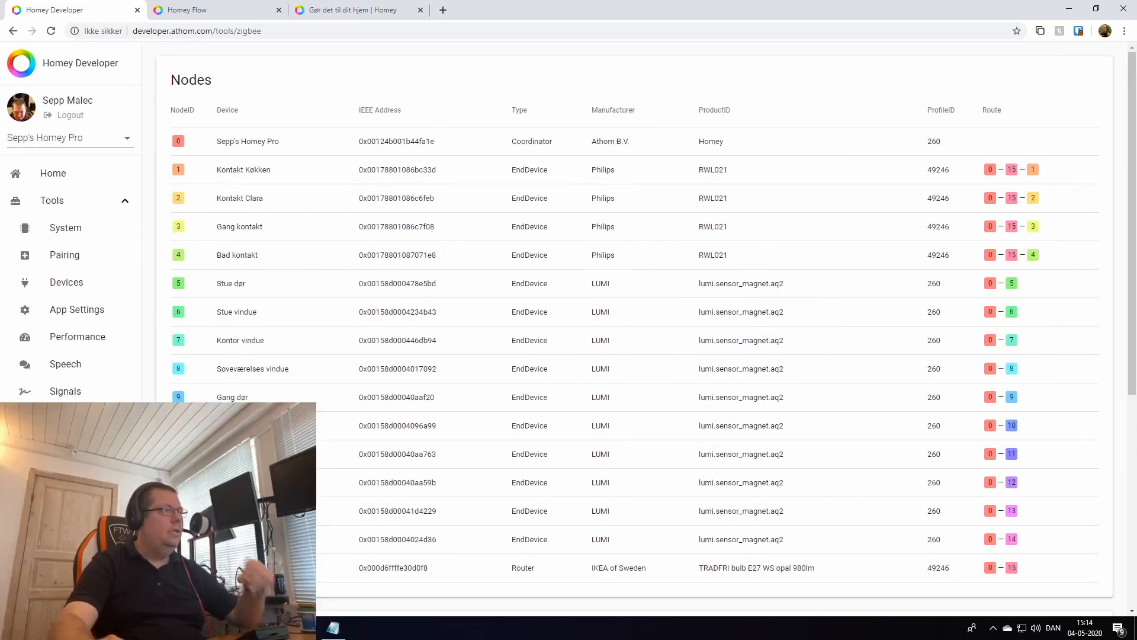
# Switch to Homey Flow and create a new flow named "test"
pyautogui.click(203, 10)
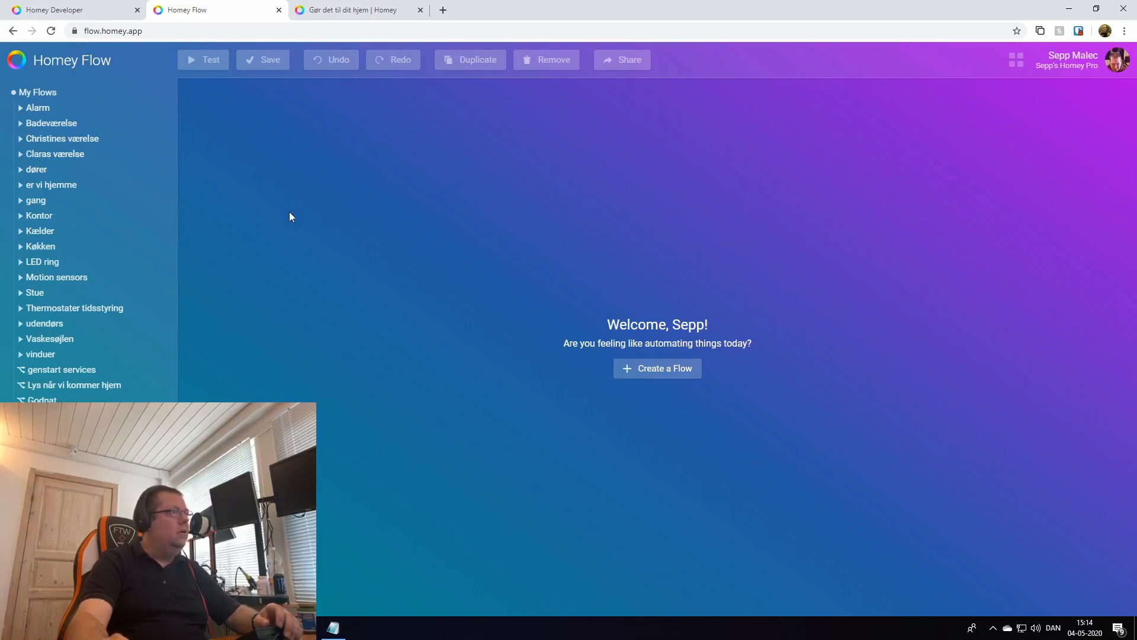
pyautogui.click(665, 370)
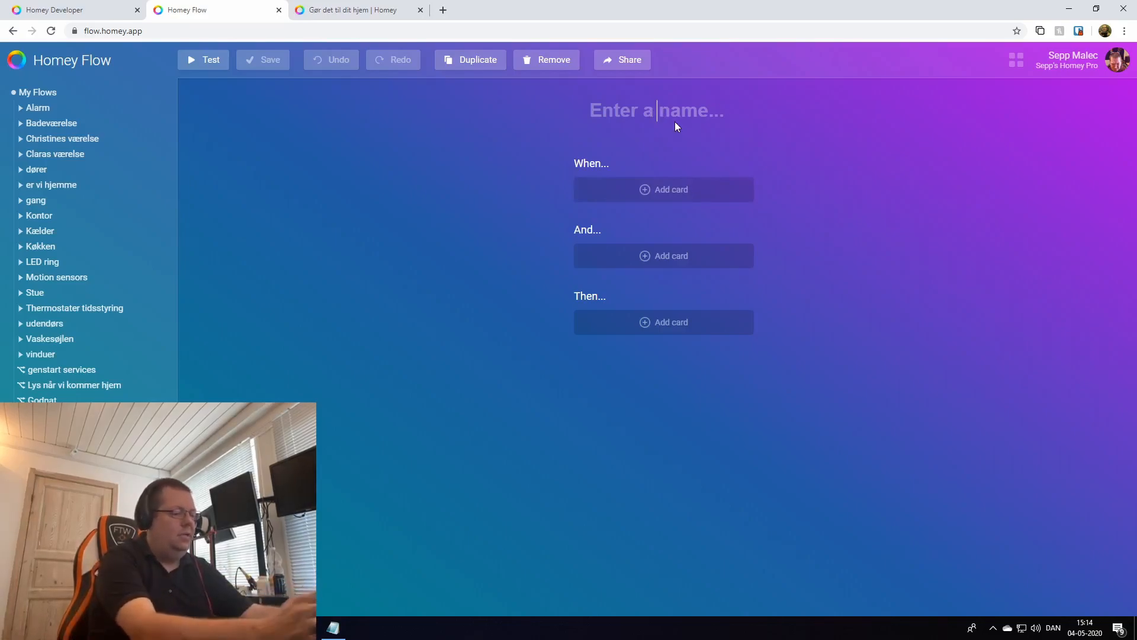
pyautogui.write('test')
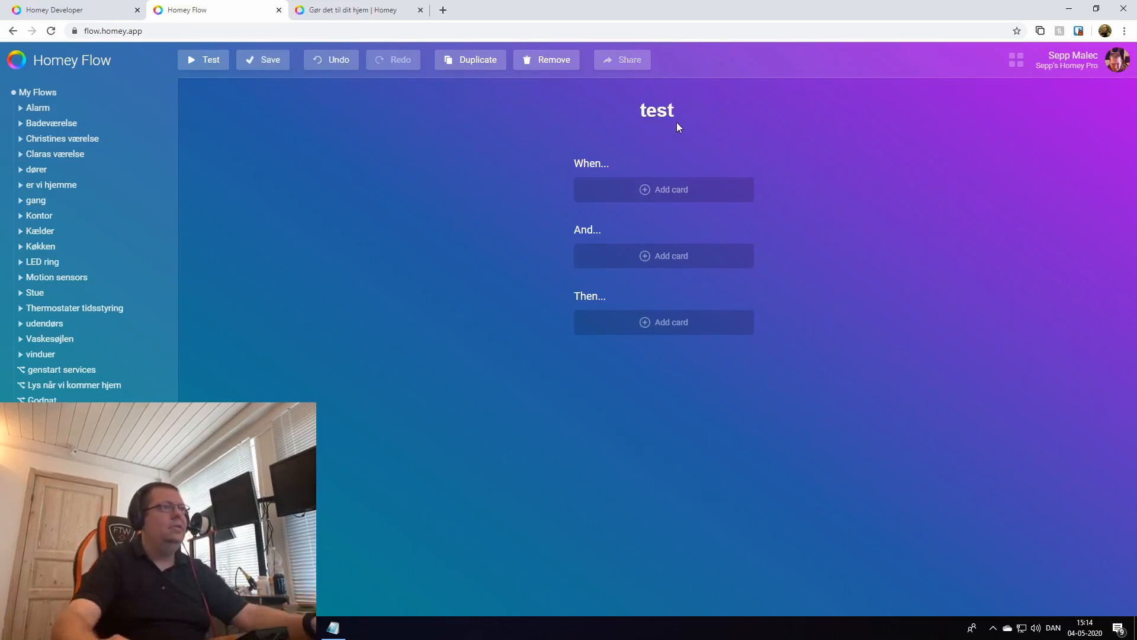
# Add the "Klokken er" date and time card as the flow's When trigger
pyautogui.click(660, 189)
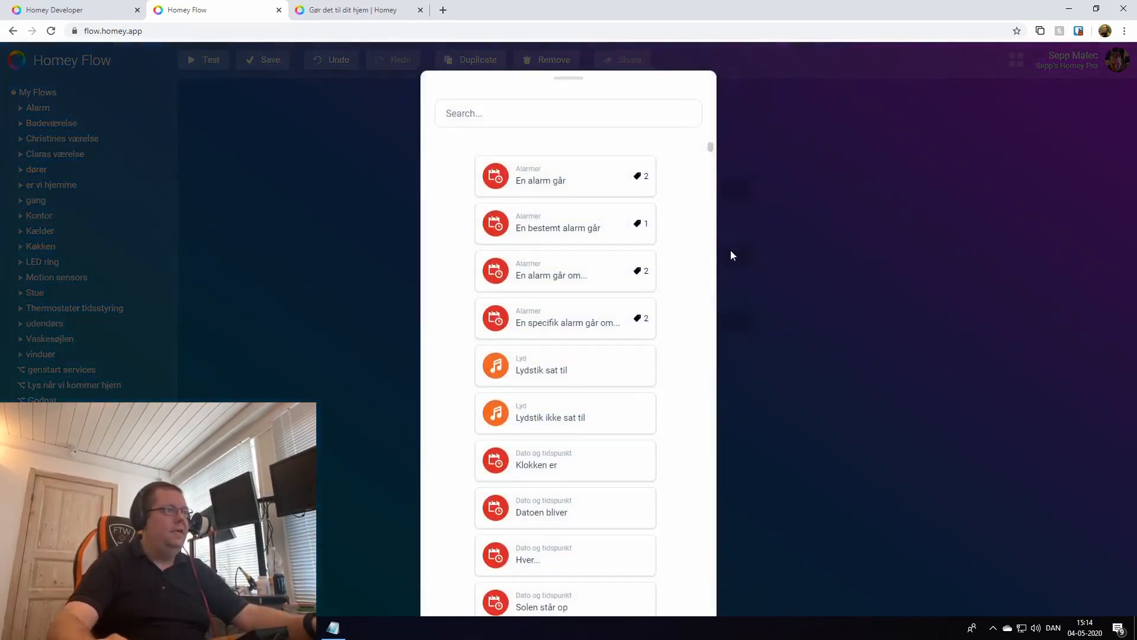
pyautogui.scroll(-4, 669, 367)
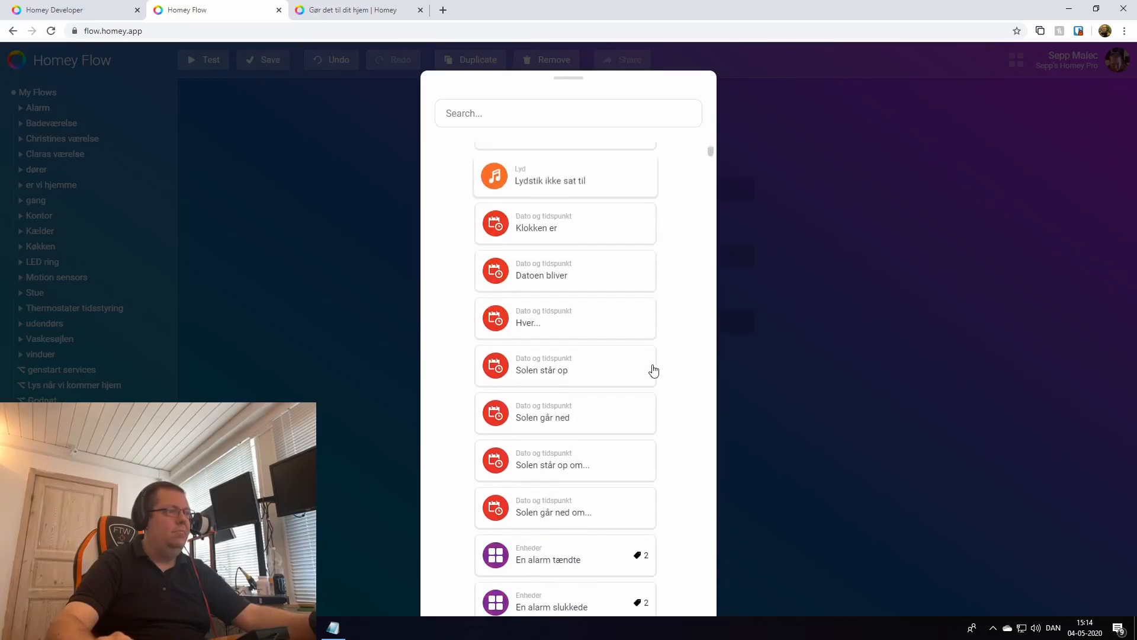
pyautogui.click(555, 227)
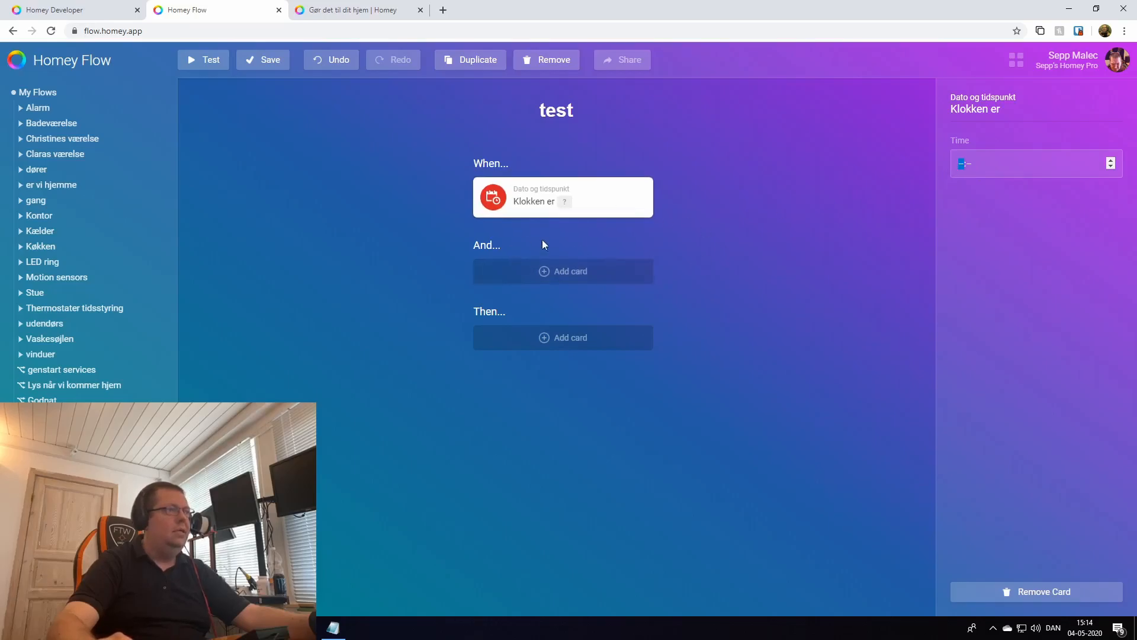
pyautogui.click(569, 274)
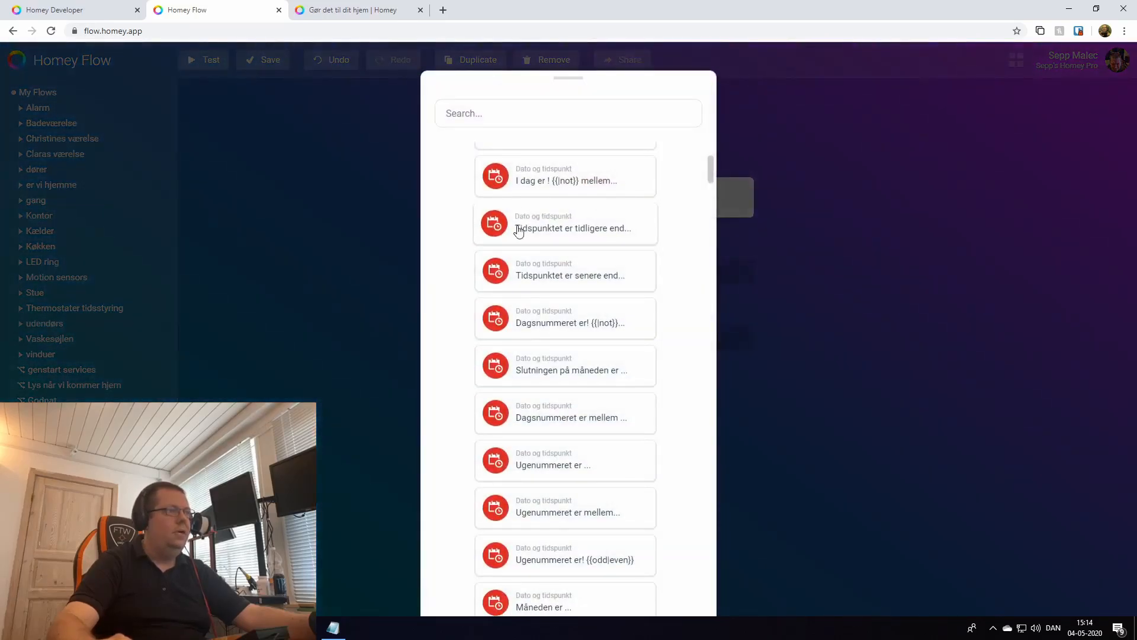
pyautogui.scroll(-6, 552, 364)
pyautogui.scroll(-10, 601, 367)
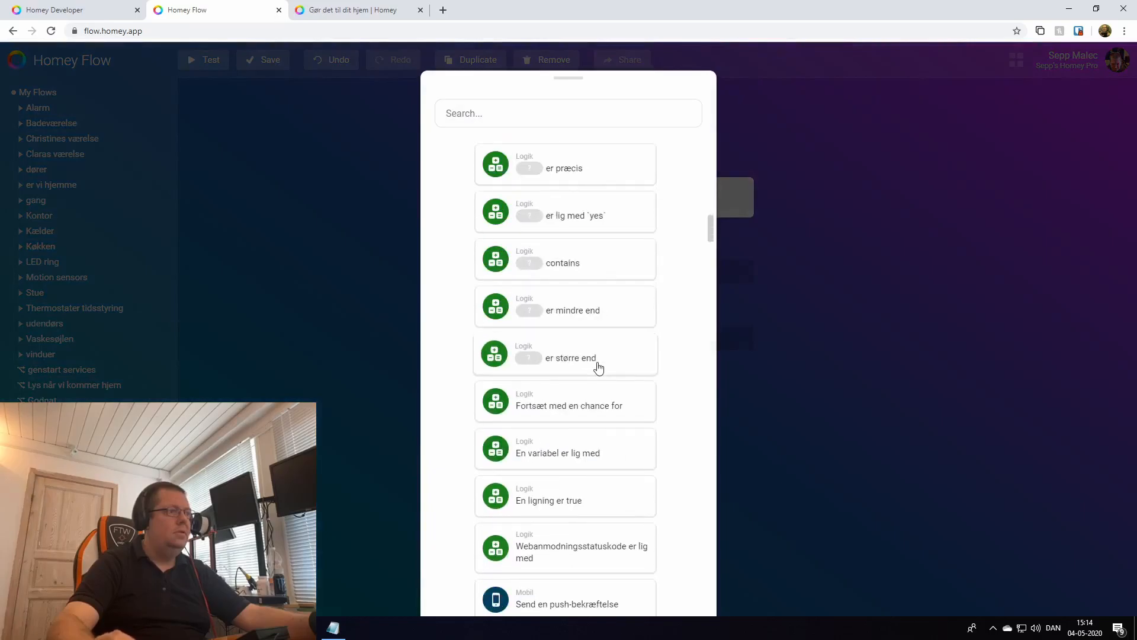
pyautogui.scroll(6, 599, 367)
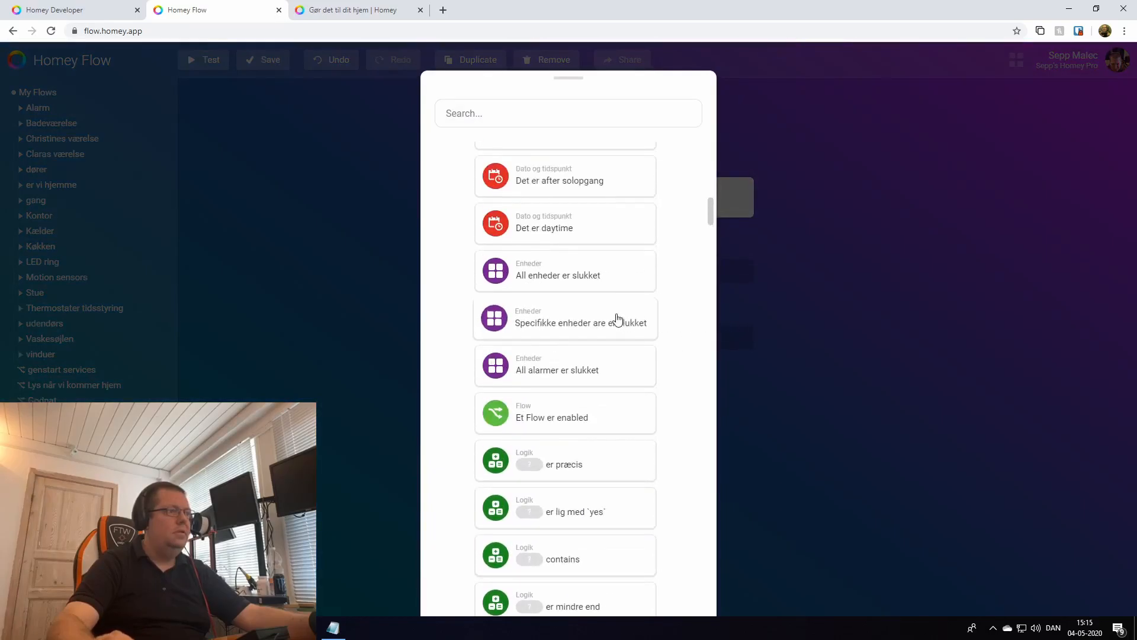
pyautogui.scroll(1, 617, 319)
pyautogui.scroll(1, 615, 338)
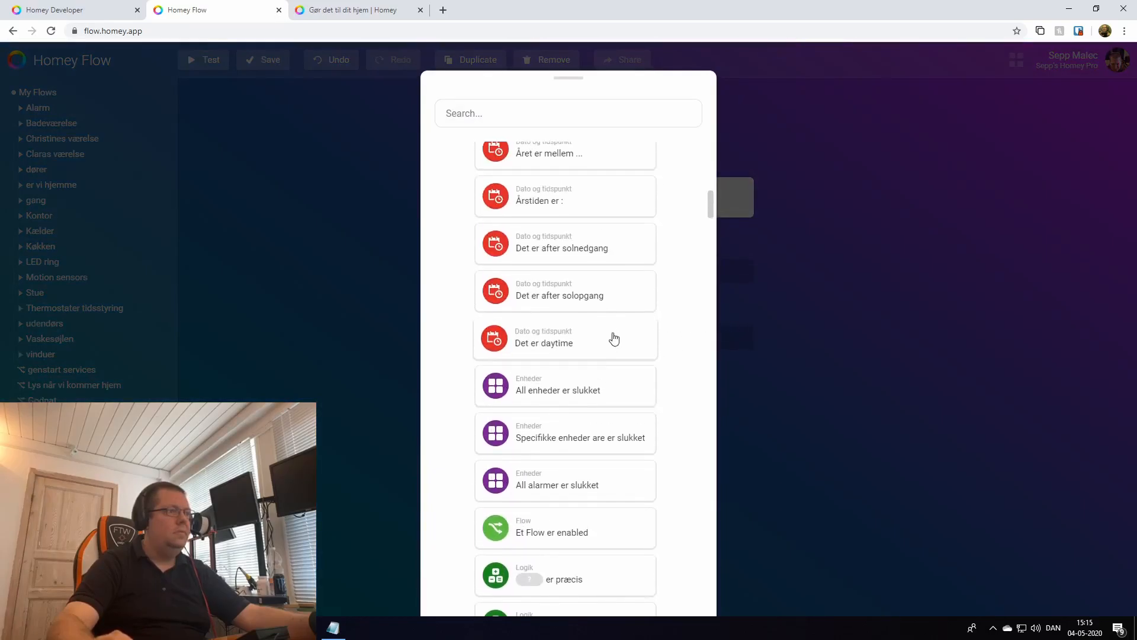
pyautogui.click(555, 347)
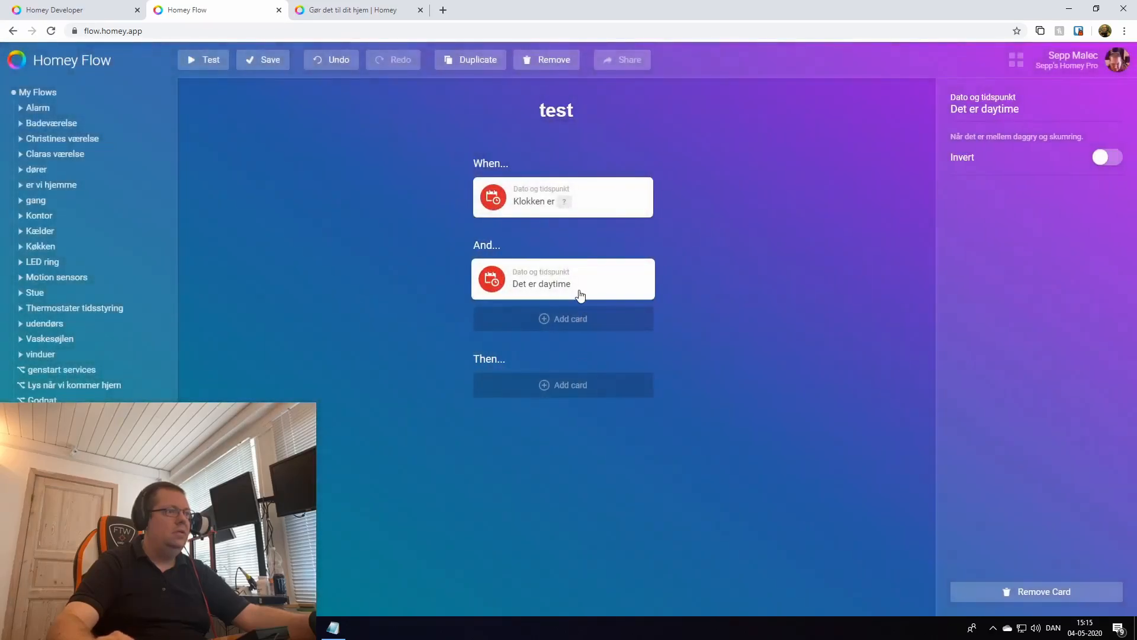
pyautogui.click(1030, 592)
# Add the "Årstiden er" condition card with the value Forår to the And section
pyautogui.click(651, 273)
pyautogui.scroll(4, 605, 349)
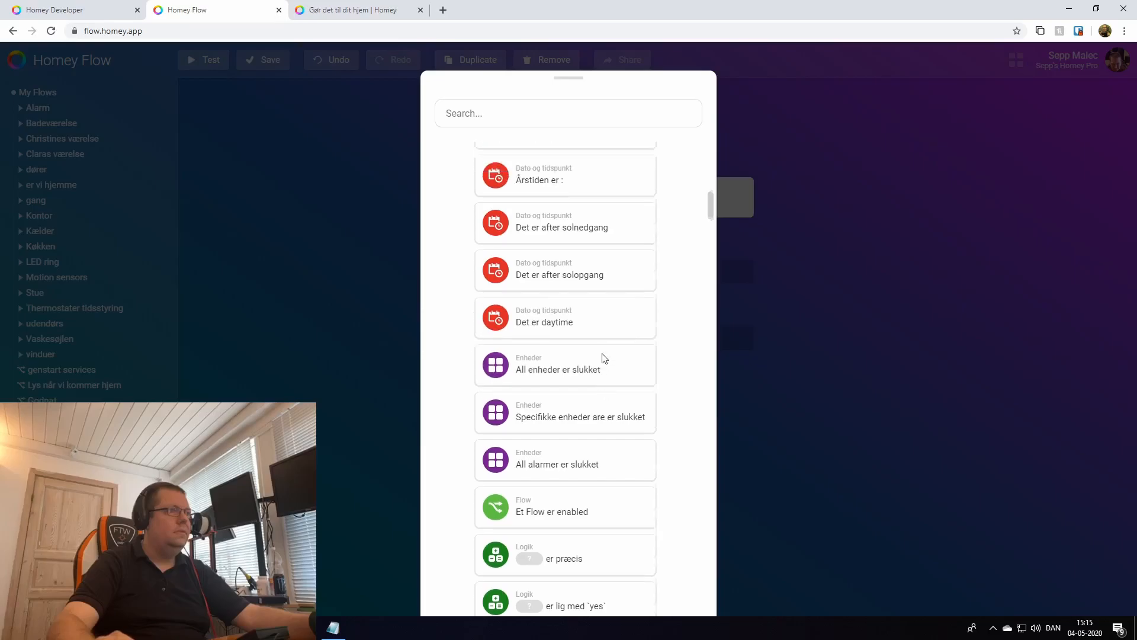
pyautogui.click(561, 382)
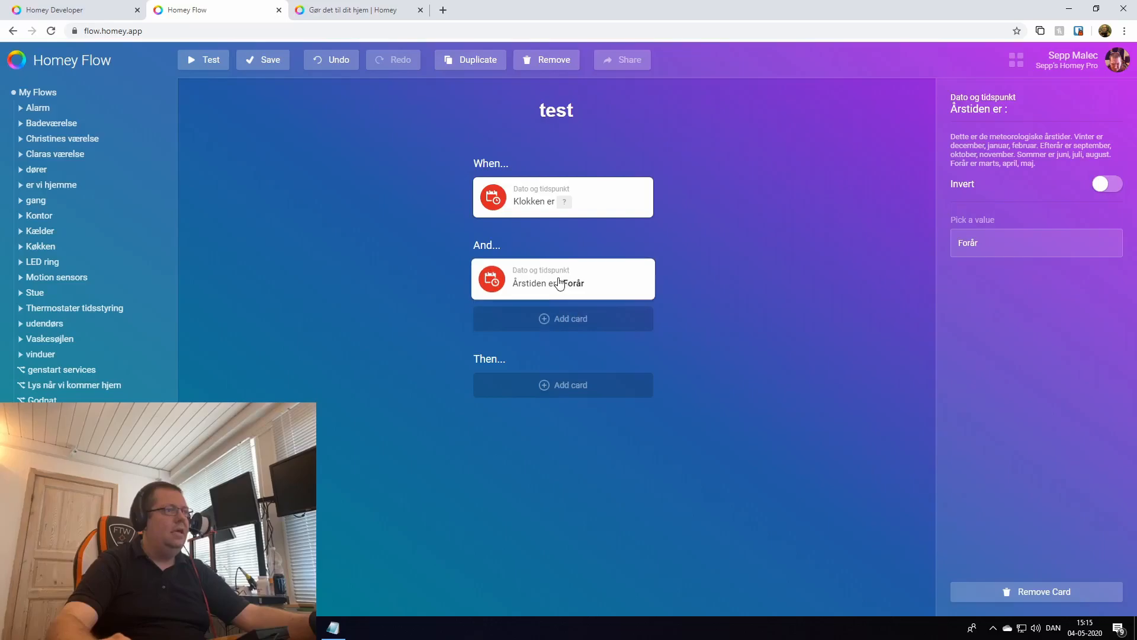
pyautogui.moveTo(560, 282); pyautogui.dragTo(559, 337)
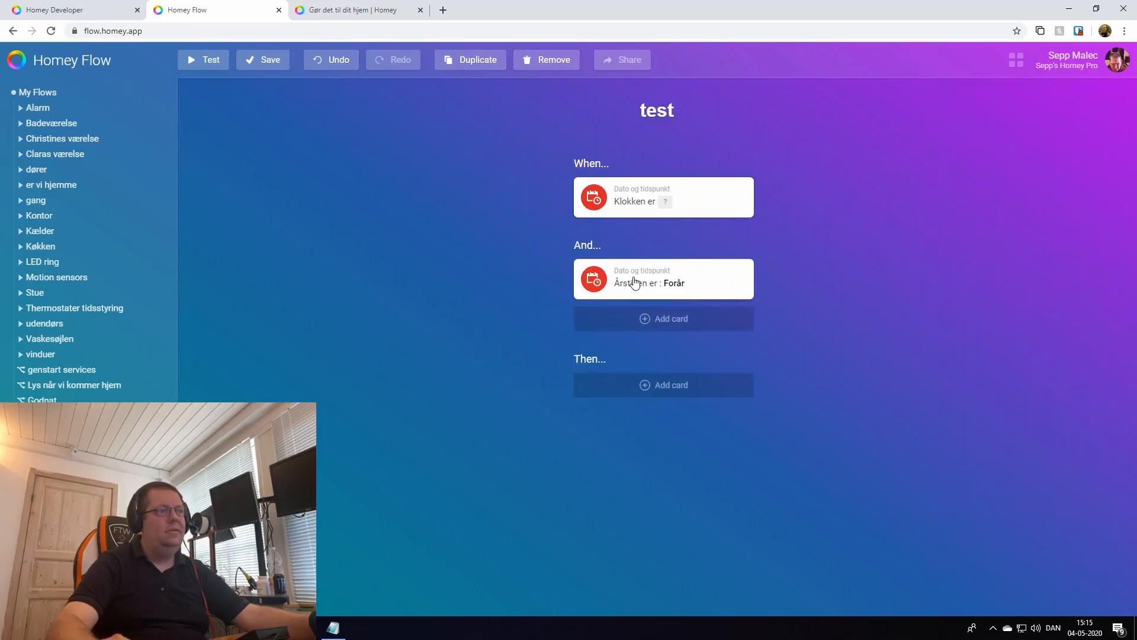
# Add the "Et Flow er enabled" condition card to the And section and separate it from the season condition as an "or" alternative
pyautogui.click(649, 325)
pyautogui.scroll(-4, 614, 292)
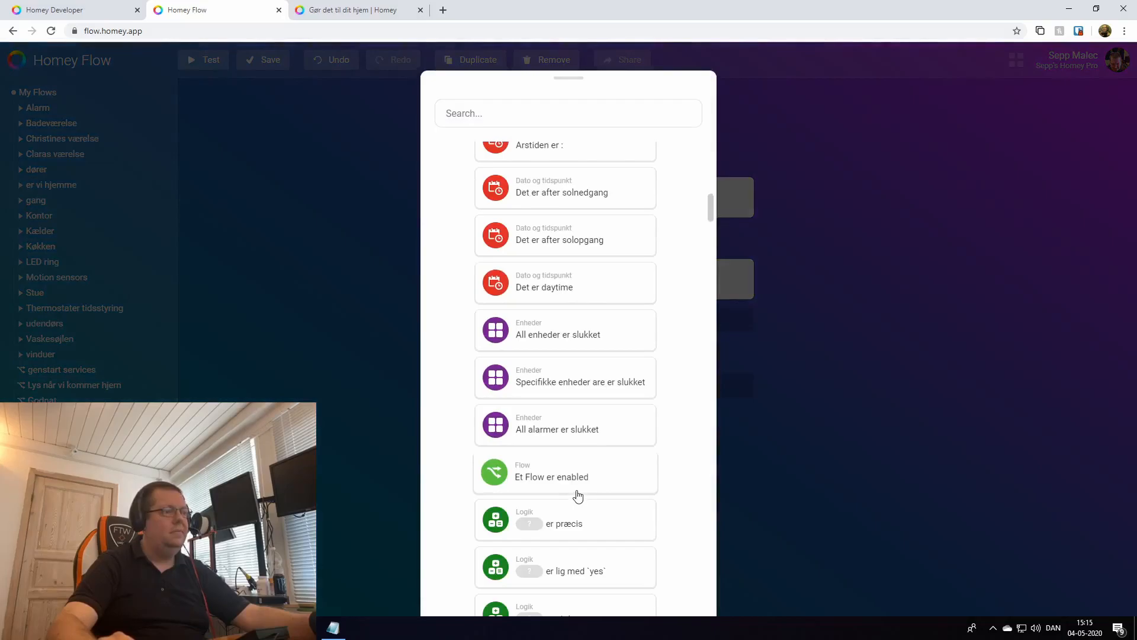
pyautogui.click(596, 479)
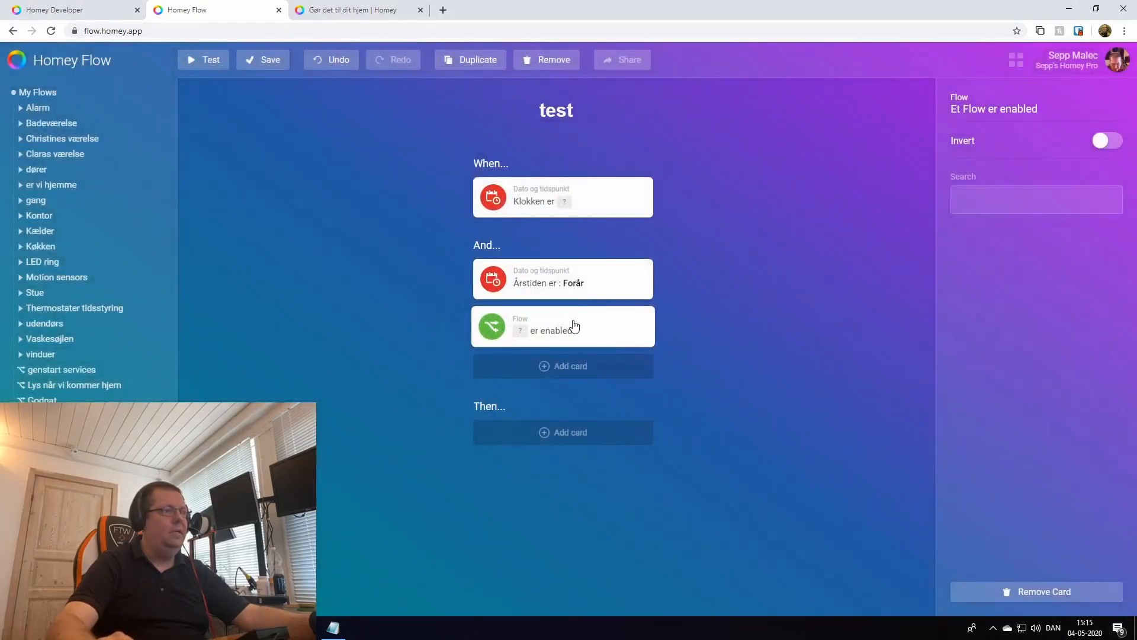
pyautogui.moveTo(579, 332); pyautogui.dragTo(578, 396)
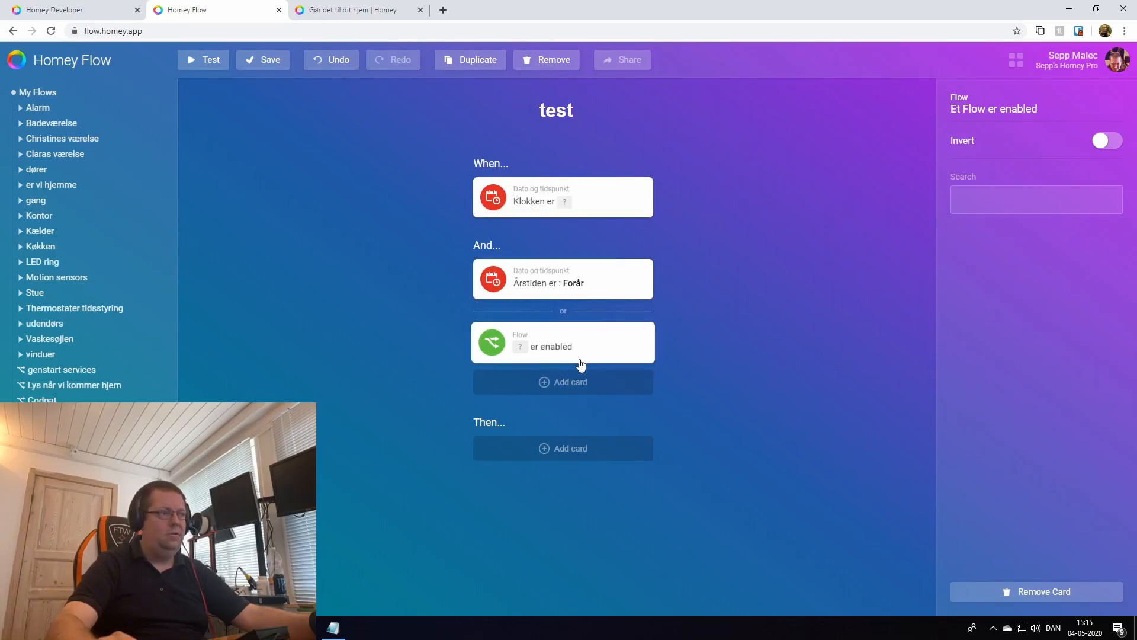
# Add the "Opret en meddelelse" card to the Then section and the "Sig noget" card below it as the "else" action
pyautogui.click(561, 449)
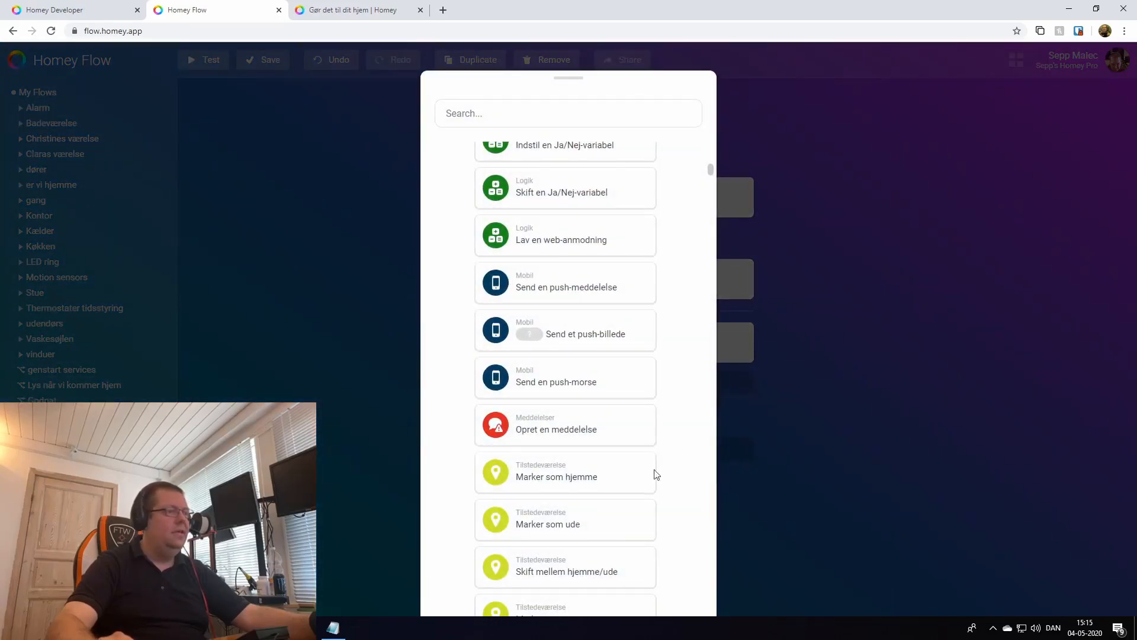
pyautogui.click(577, 433)
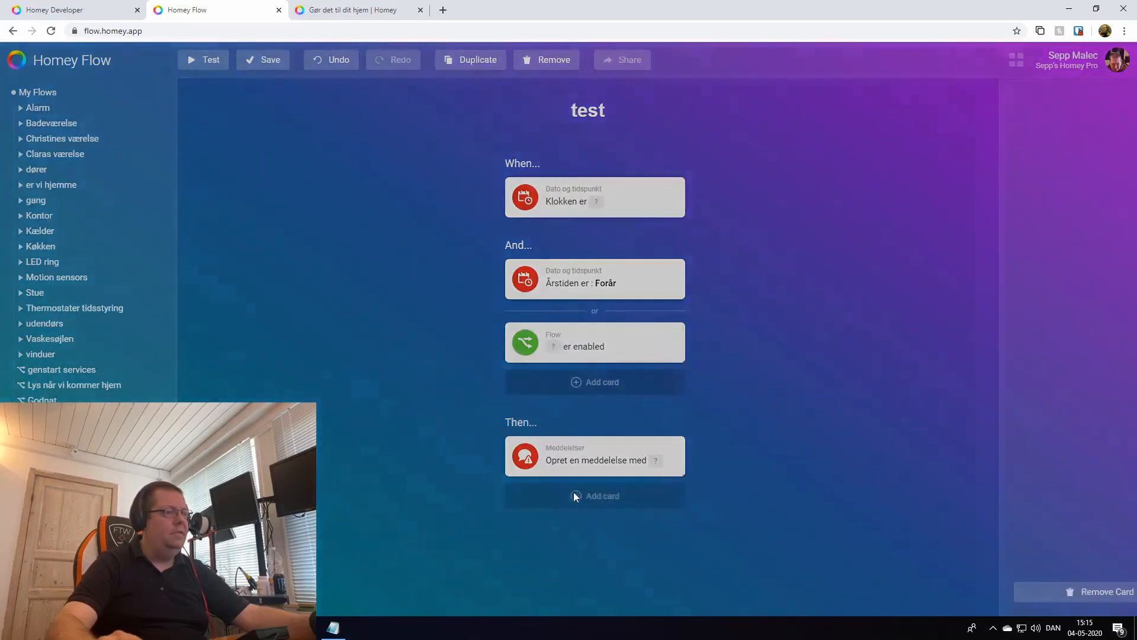
pyautogui.click(574, 494)
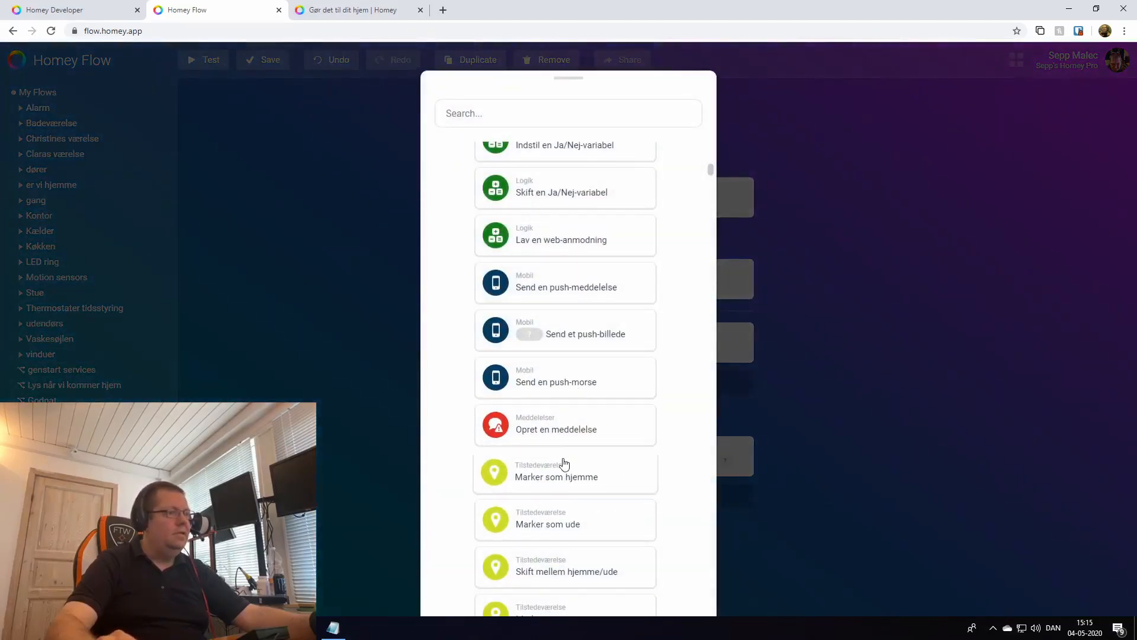
pyautogui.scroll(-6, 573, 533)
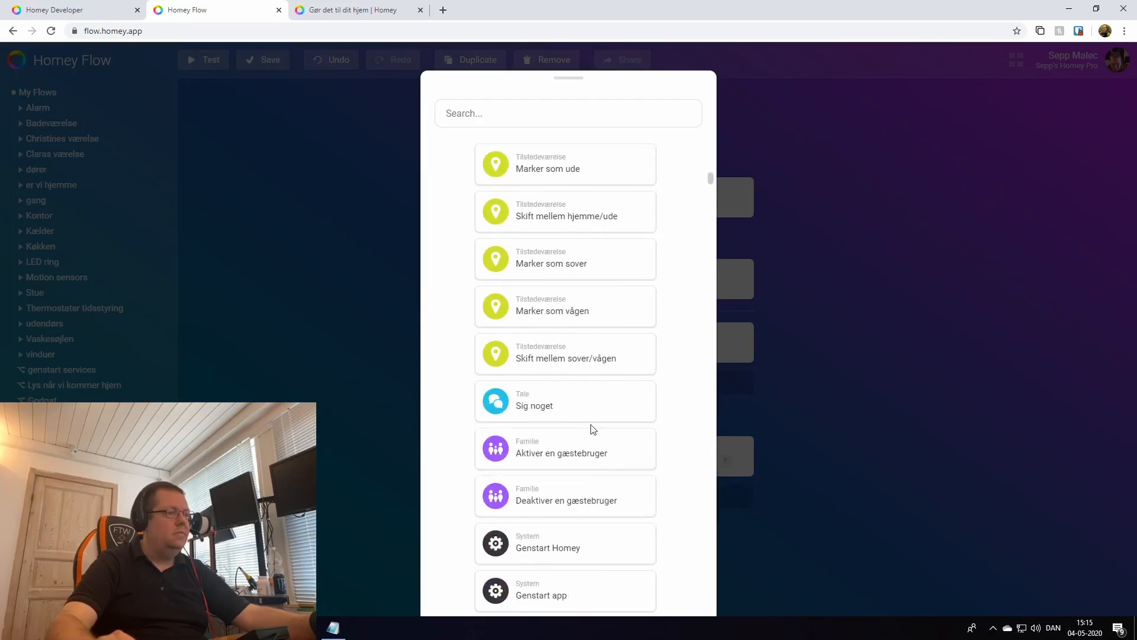
pyautogui.click(560, 406)
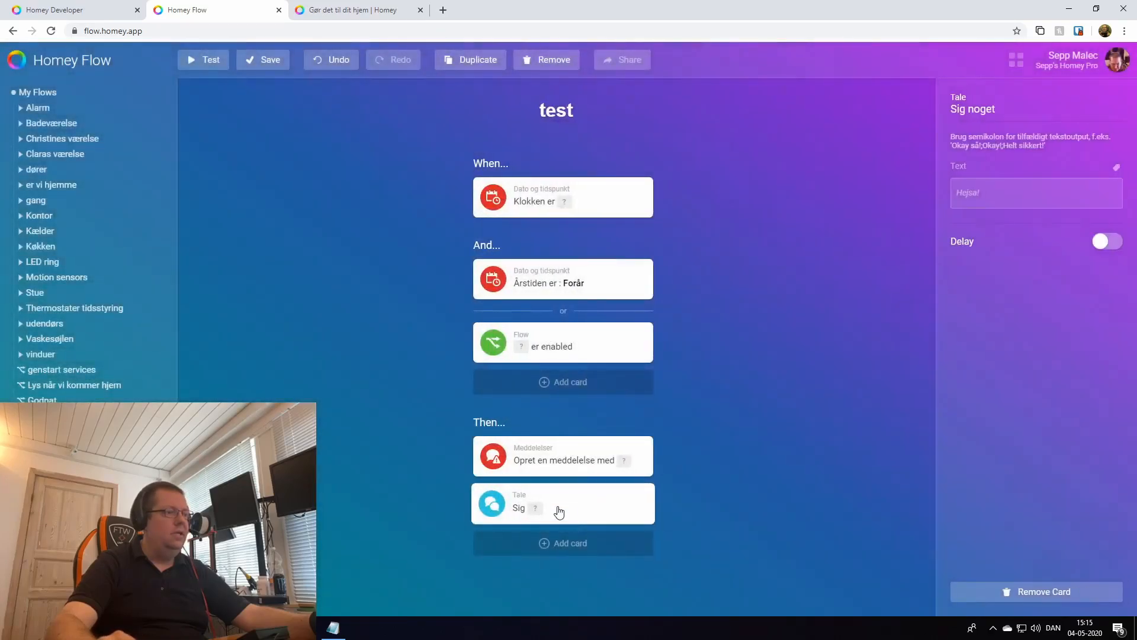
pyautogui.moveTo(574, 508); pyautogui.dragTo(580, 564)
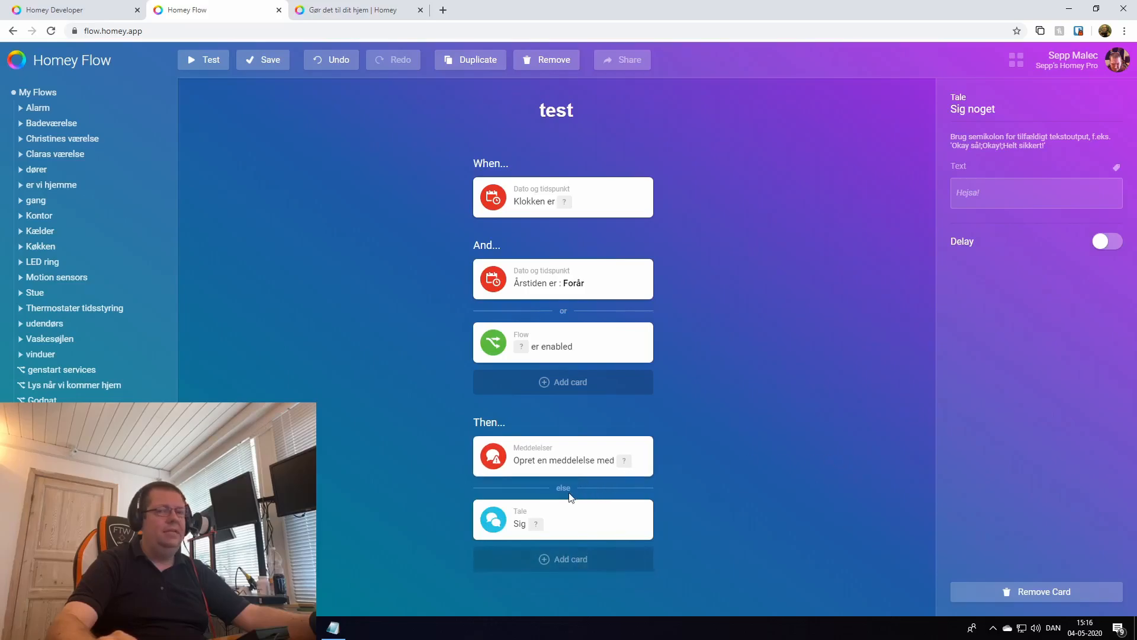